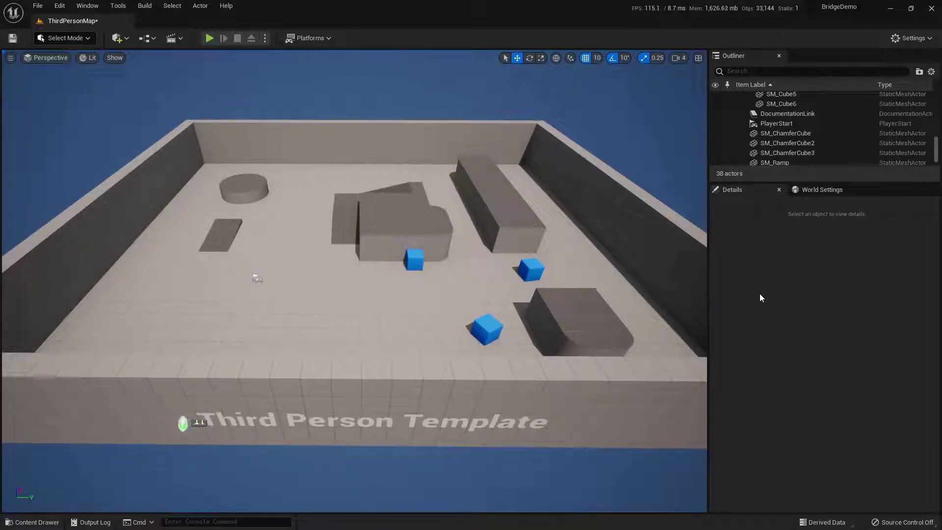
Open Quixel Bridge and browse 3D Assets › Props › Recreational to the Lifebuoy asset's details.
{"action": "left_click", "coordinate": [93, 7]}
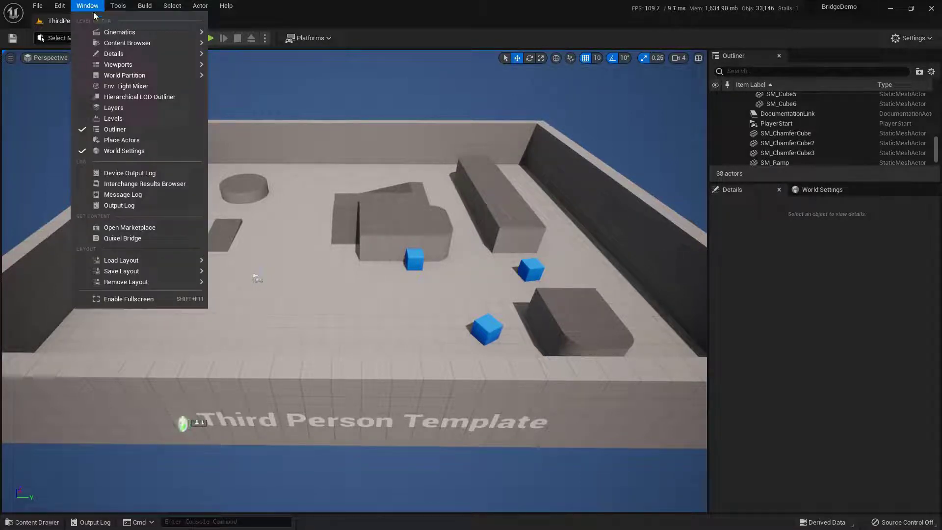
{"action": "left_click", "coordinate": [173, 239]}
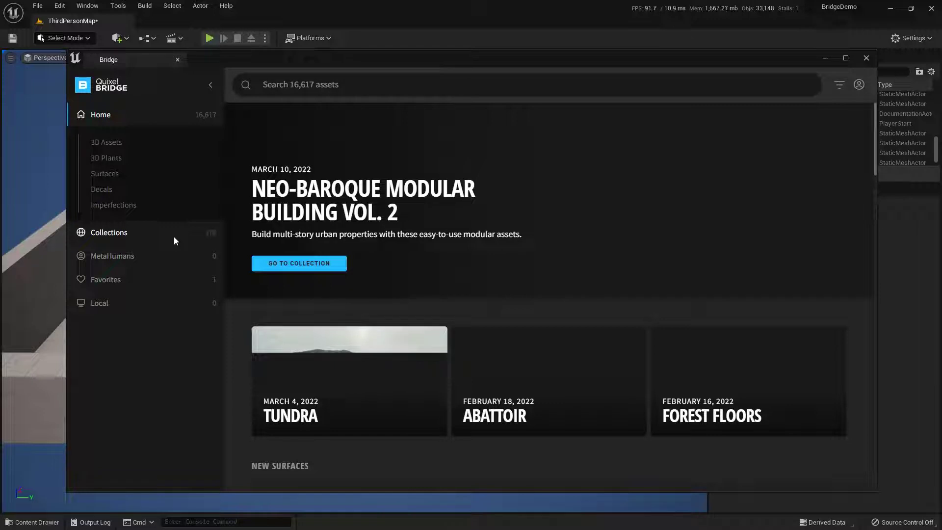
{"action": "left_click", "coordinate": [106, 143]}
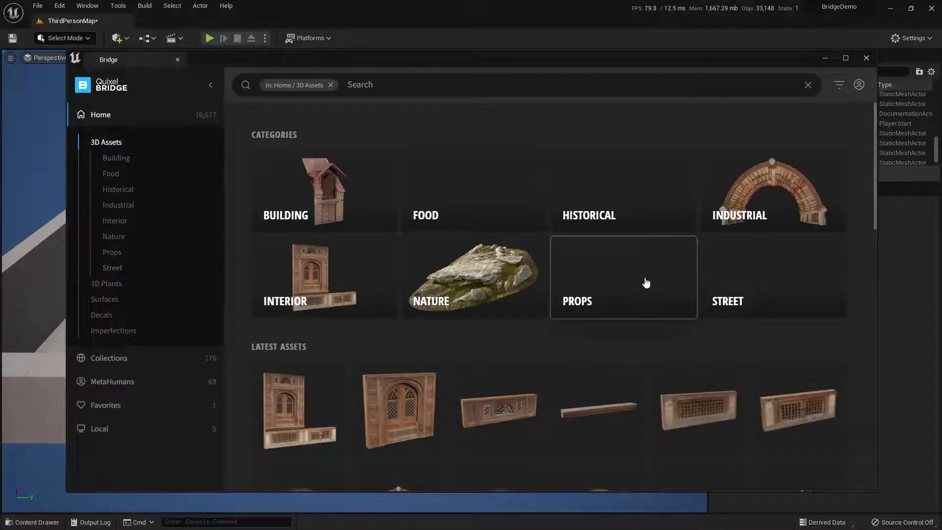
{"action": "left_click", "coordinate": [601, 275]}
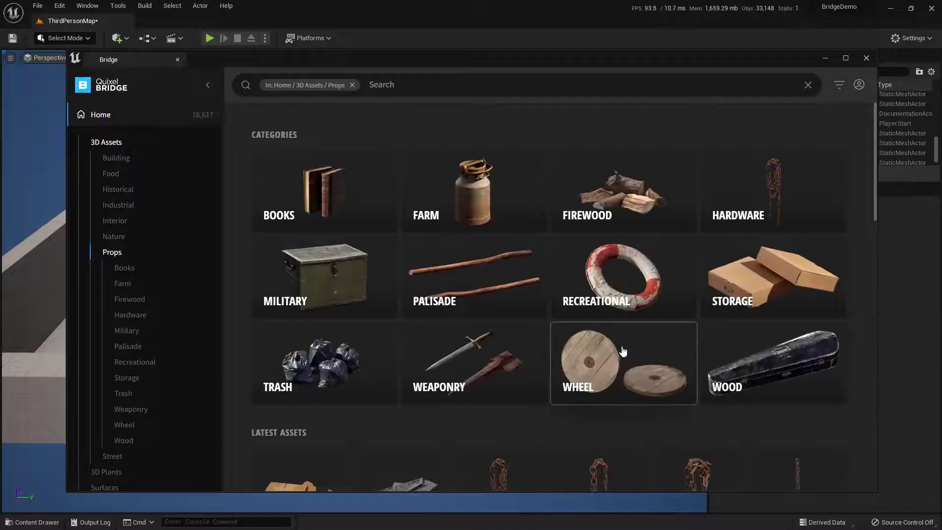
{"action": "left_click", "coordinate": [630, 283]}
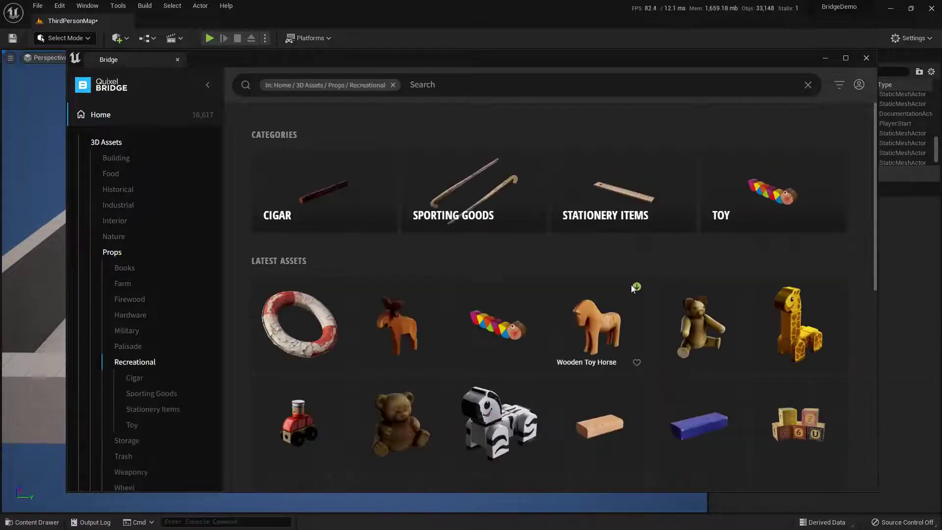
{"action": "left_click", "coordinate": [295, 321]}
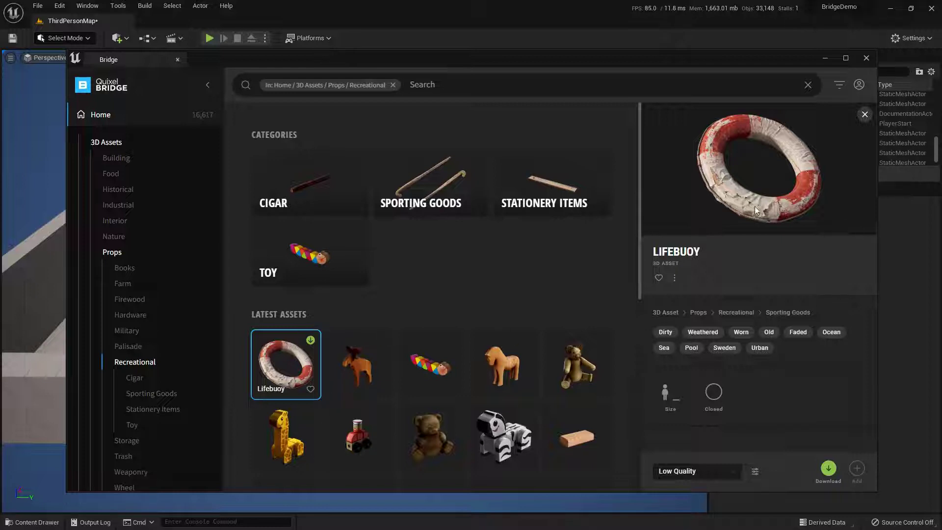
Keep Low Quality in the quality dropdown and download the Lifebuoy asset.
{"action": "left_click", "coordinate": [731, 472]}
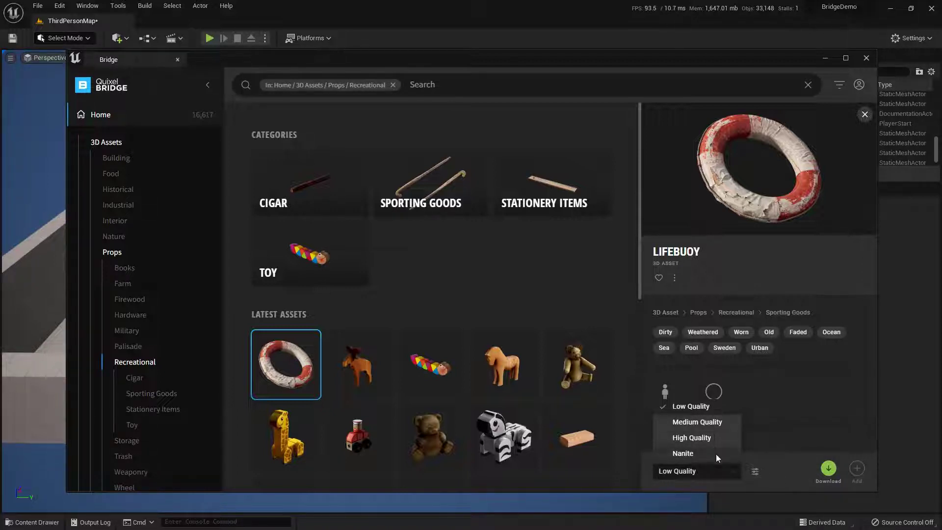
{"action": "left_click", "coordinate": [787, 472]}
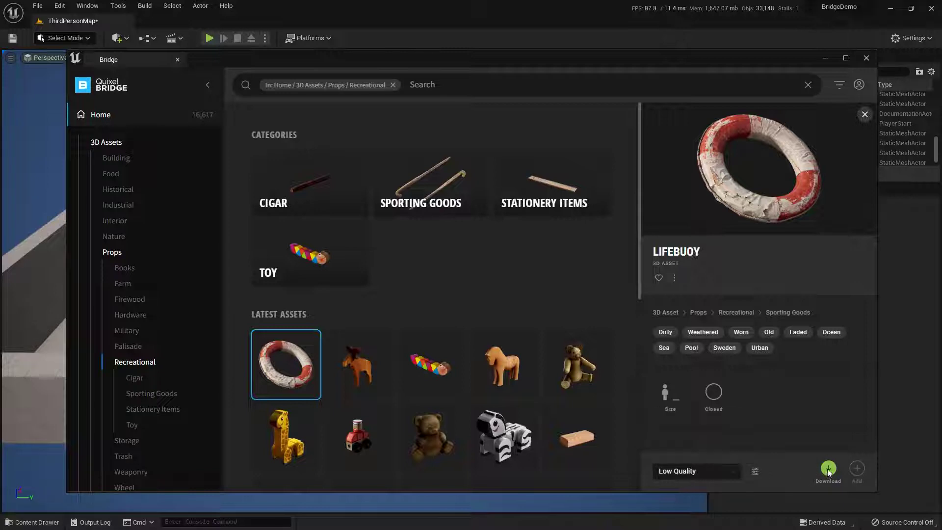
{"action": "left_click", "coordinate": [828, 471]}
{"action": "left_click", "coordinate": [829, 470]}
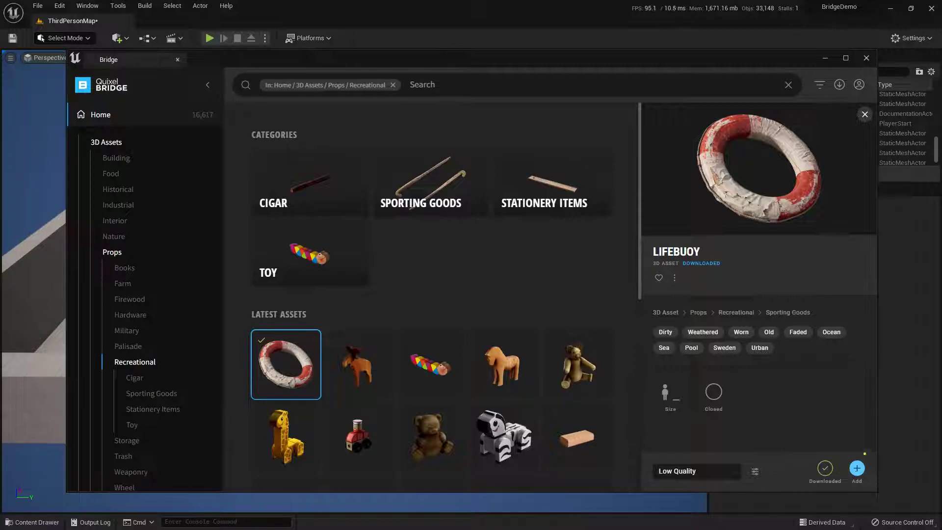
Add the downloaded Lifebuoy to the project and close Quixel Bridge.
{"action": "left_click", "coordinate": [857, 468]}
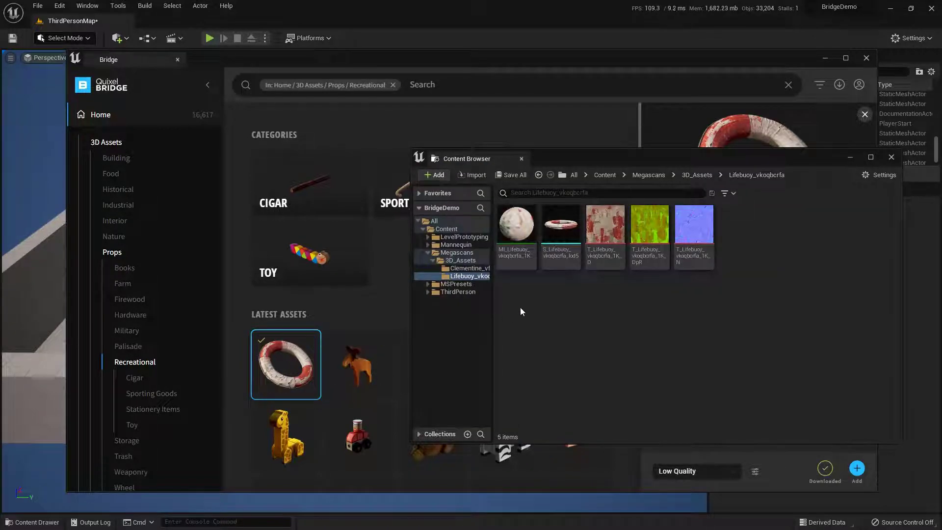
{"action": "left_click_drag", "start_coordinate": [561, 155], "coordinate": [518, 156]}
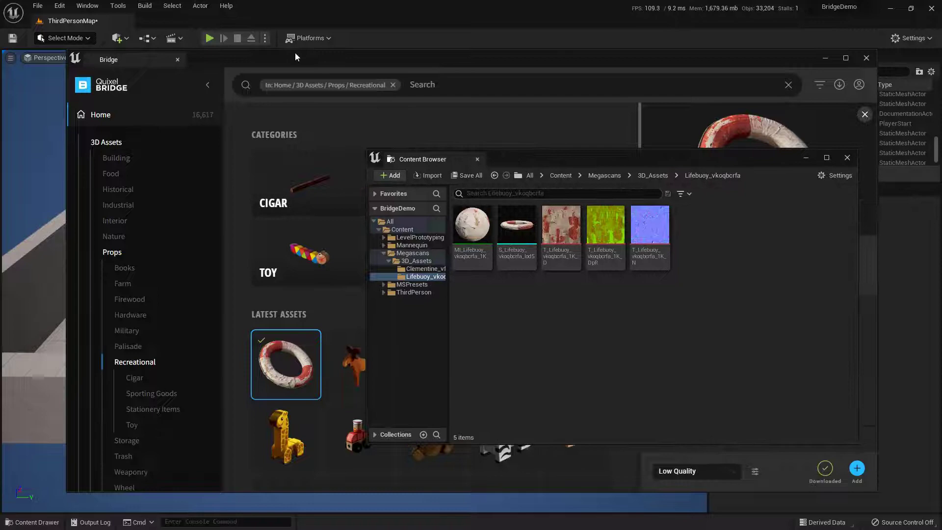
{"action": "left_click_drag", "start_coordinate": [188, 60], "coordinate": [226, 61]}
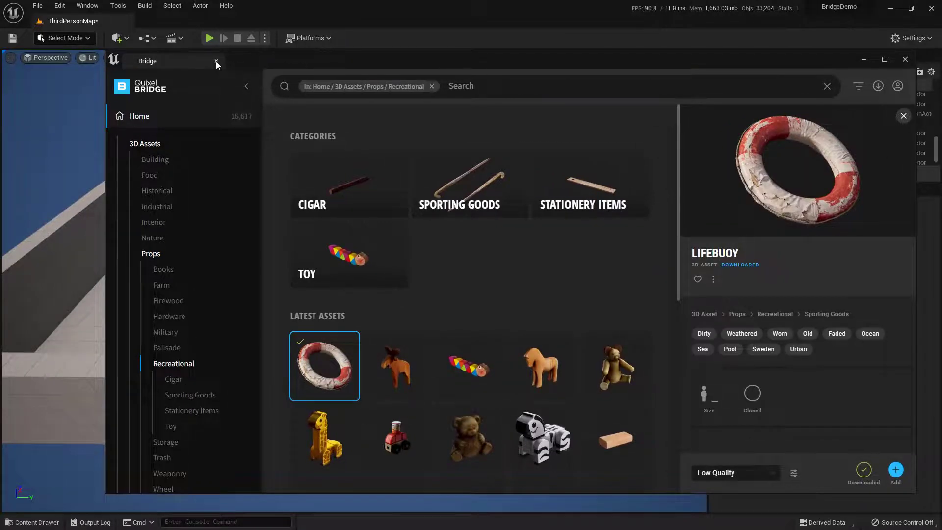
{"action": "left_click", "coordinate": [215, 61]}
{"action": "left_click_drag", "start_coordinate": [563, 161], "coordinate": [658, 163]}
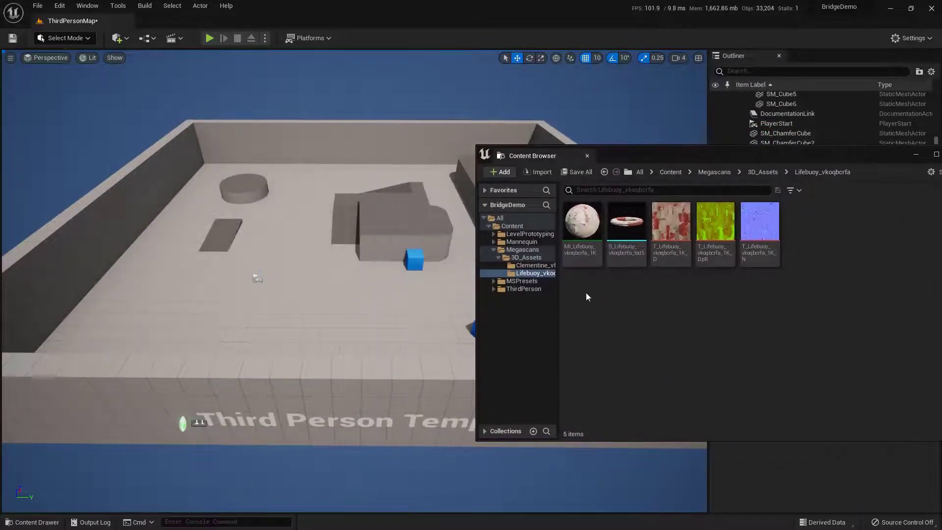
Place S_Lifebuoy from Megascans/3D_Assets/Lifebuoy onto the level floor and frame it with F.
{"action": "left_click_drag", "start_coordinate": [557, 333], "coordinate": [614, 300]}
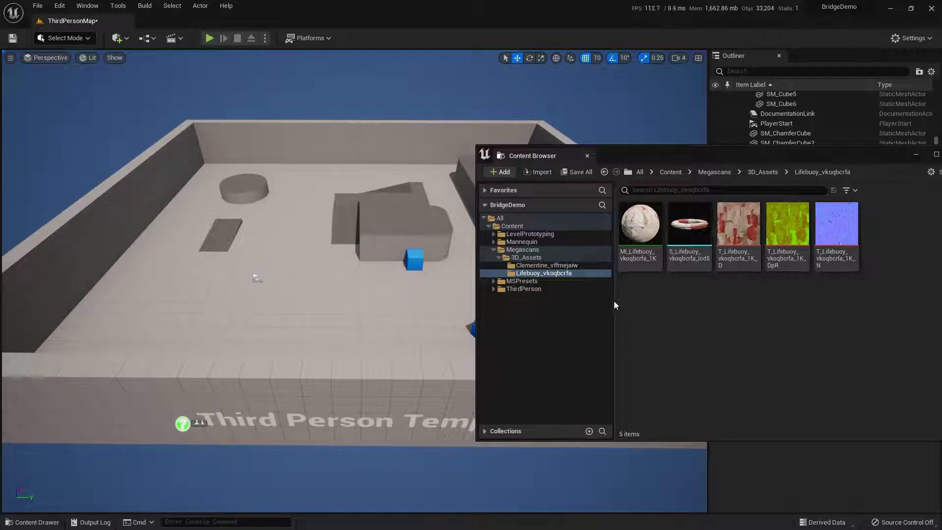
{"action": "left_click", "coordinate": [543, 258]}
{"action": "left_click", "coordinate": [544, 265]}
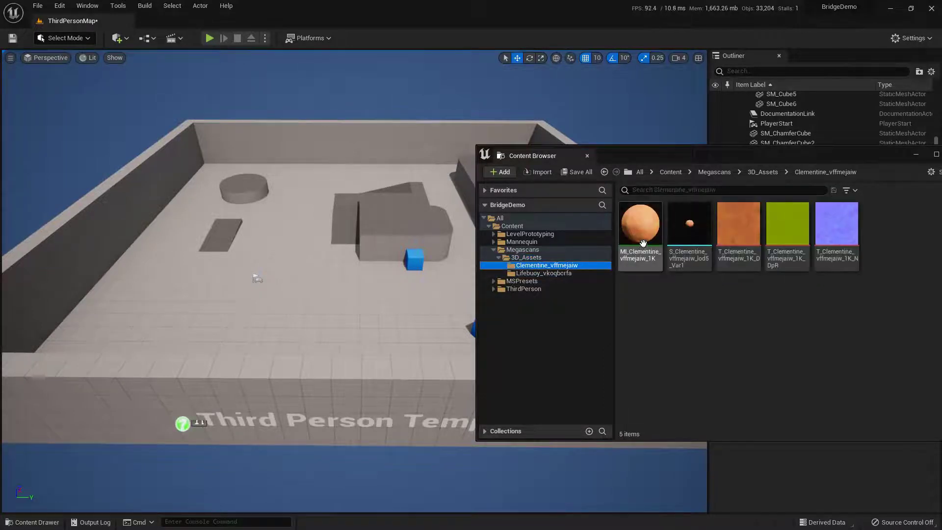
{"action": "left_click", "coordinate": [540, 273]}
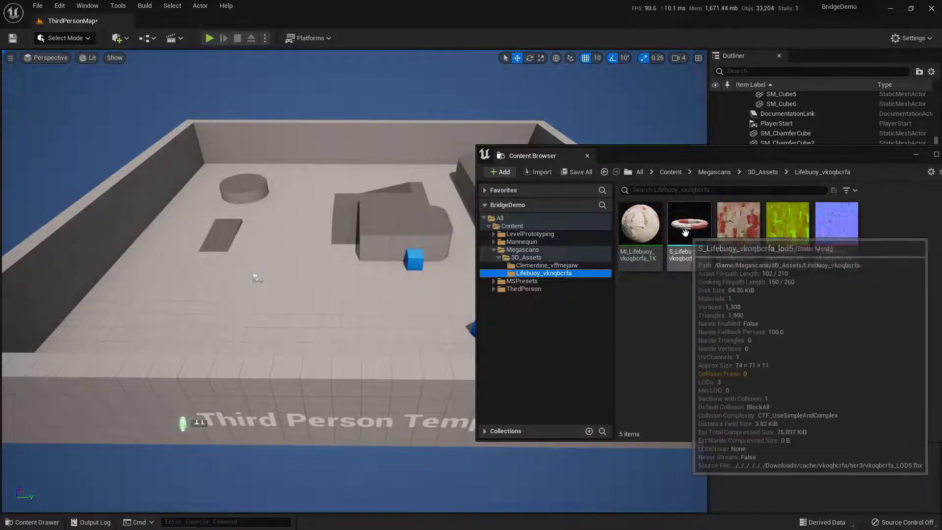
{"action": "left_click_drag", "start_coordinate": [685, 232], "coordinate": [334, 281]}
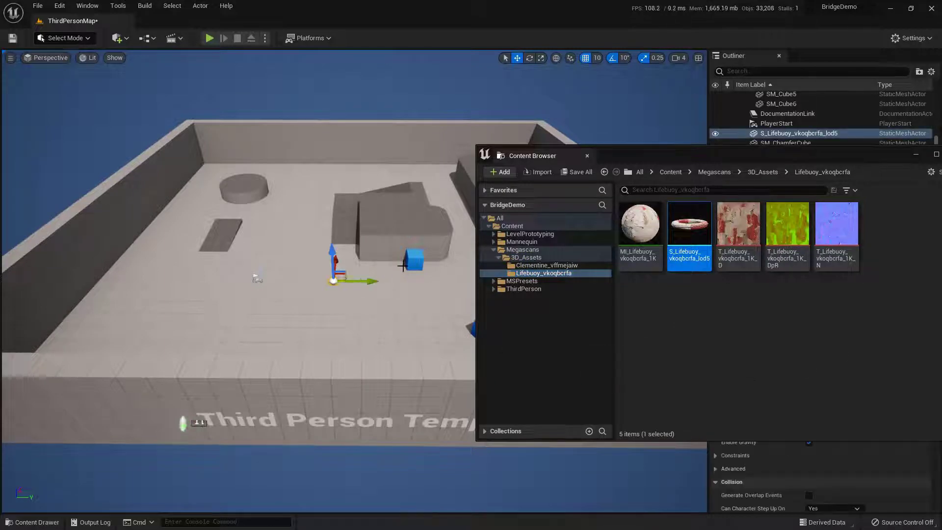
{"action": "key", "text": "f"}
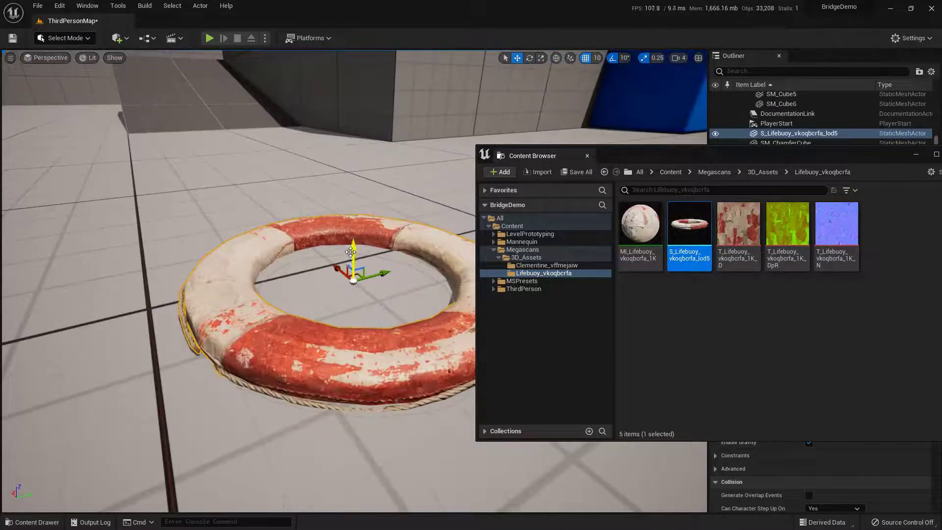
{"action": "scroll", "coordinate": [350, 251], "scroll_direction": "down", "scroll_amount": 8}
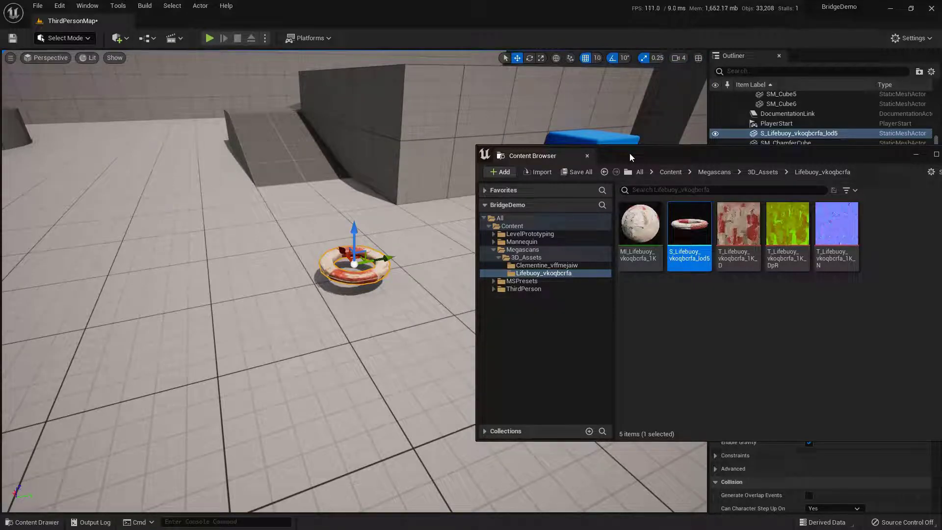
Play the level, running the character past the lifebuoy and jumping.
{"action": "left_click", "coordinate": [586, 155]}
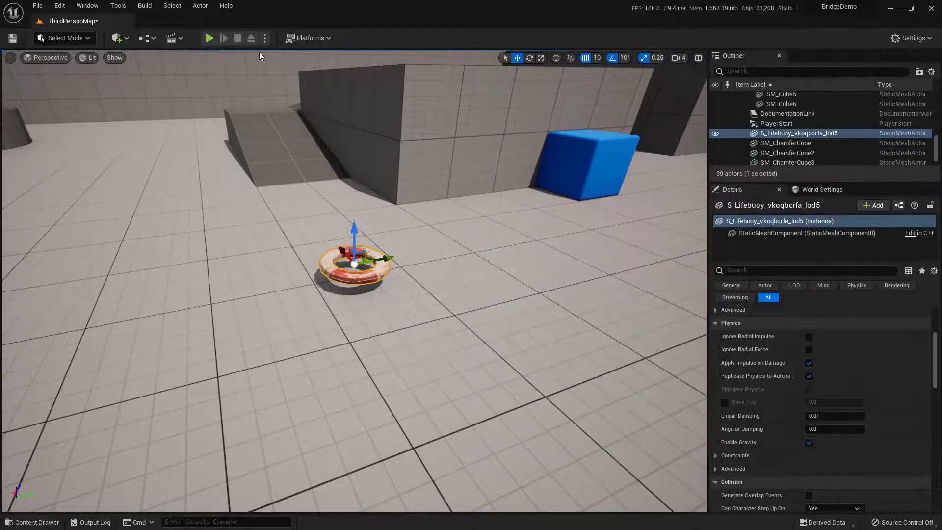
{"action": "left_click", "coordinate": [209, 38]}
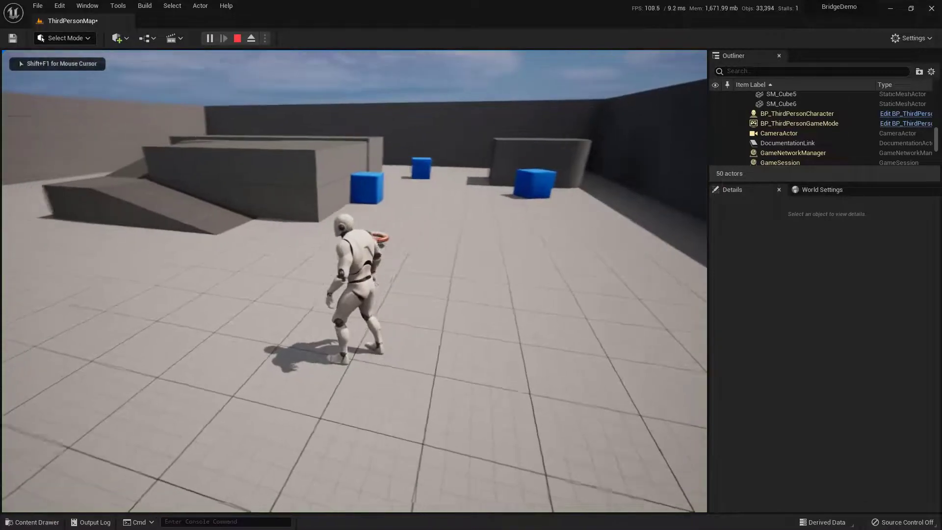
{"action": "key", "text": "w"}
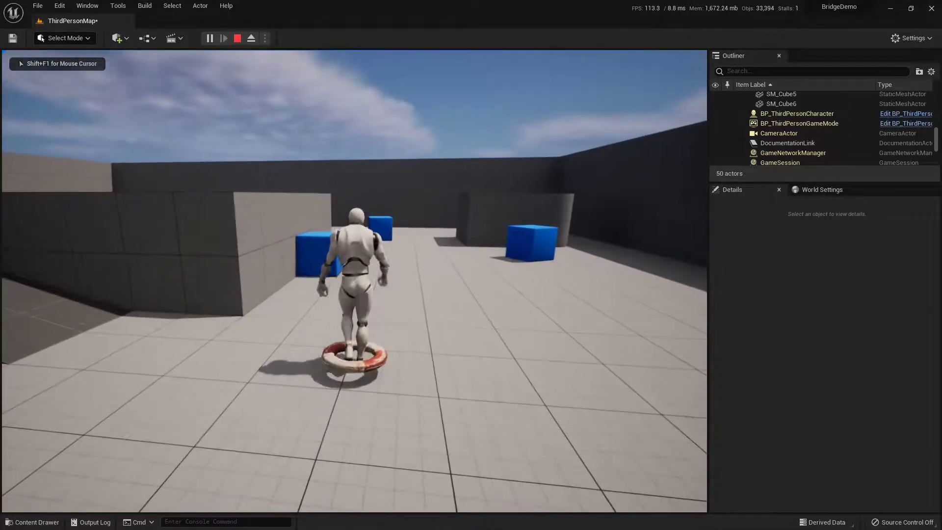
{"action": "key", "text": "w"}
{"action": "key", "text": "space"}
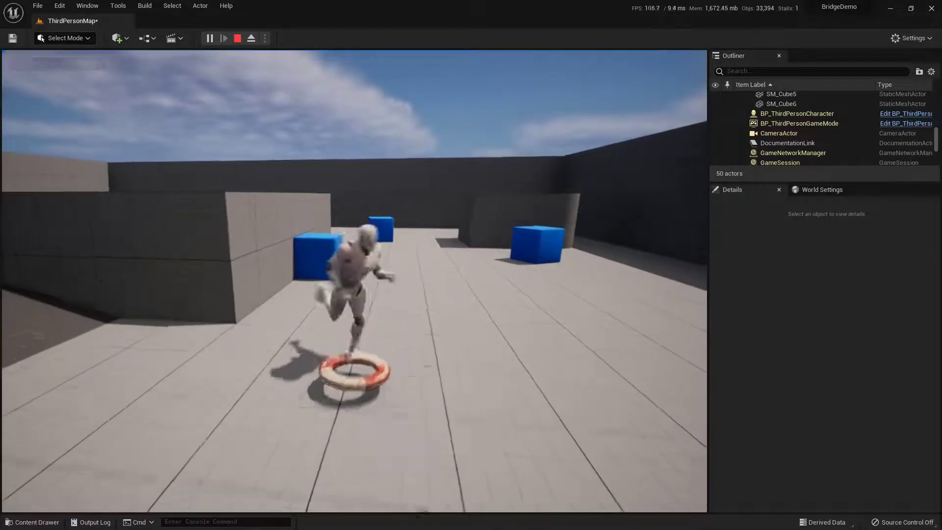
Run toward the blue cubes and back, then stop the play session.
{"action": "key", "text": "w"}
{"action": "key", "text": "s"}
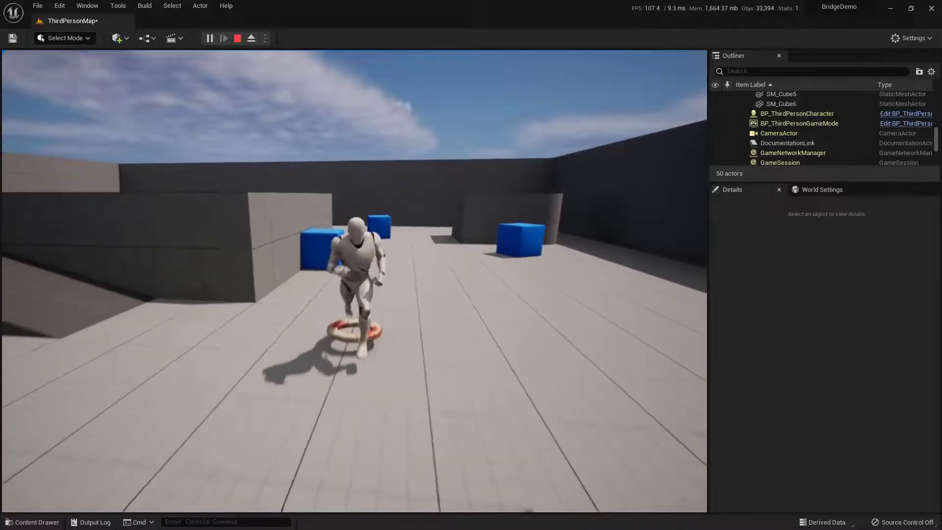
{"action": "key", "text": "Escape"}
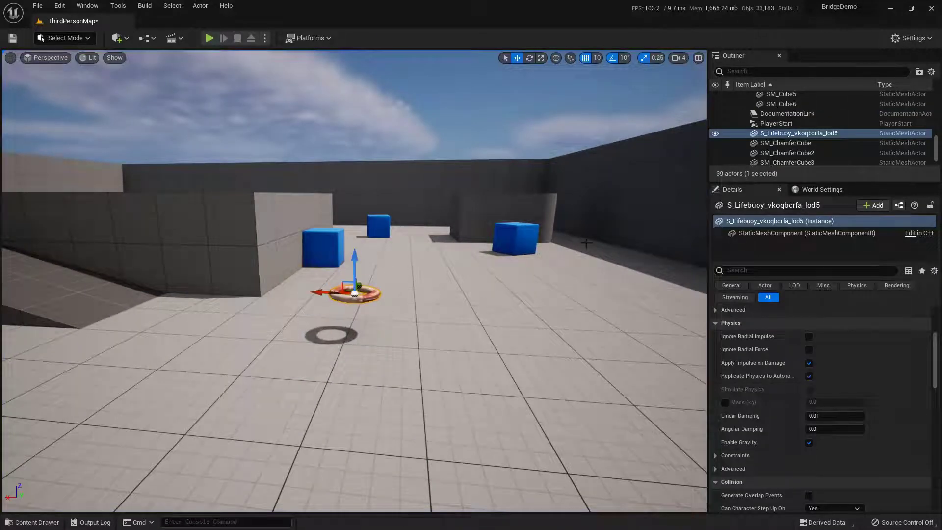
Locate S_Lifebuoy_vkoqbcrfa_lod5 with Ctrl+B and open it in the Static Mesh Editor.
{"action": "key", "text": "ctrl+b"}
{"action": "mouse_move", "coordinate": [566, 262]}
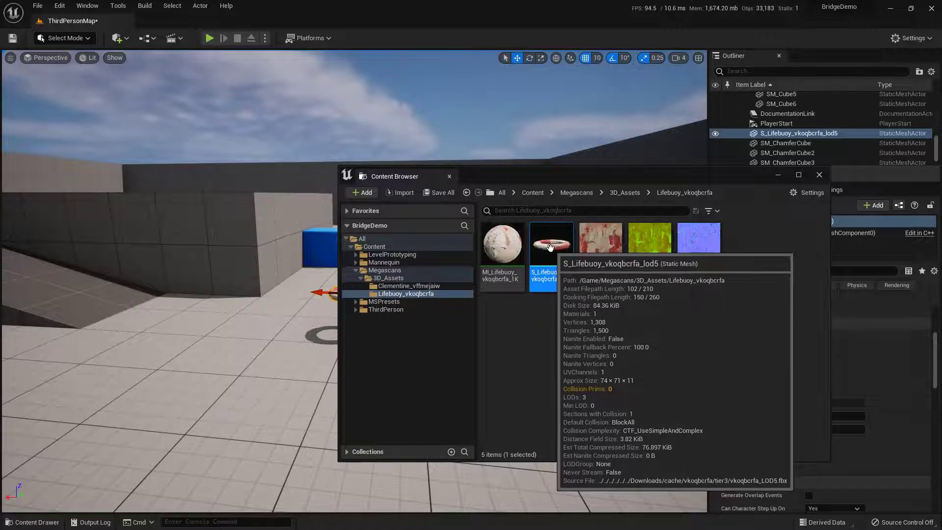
{"action": "double_click", "coordinate": [549, 247]}
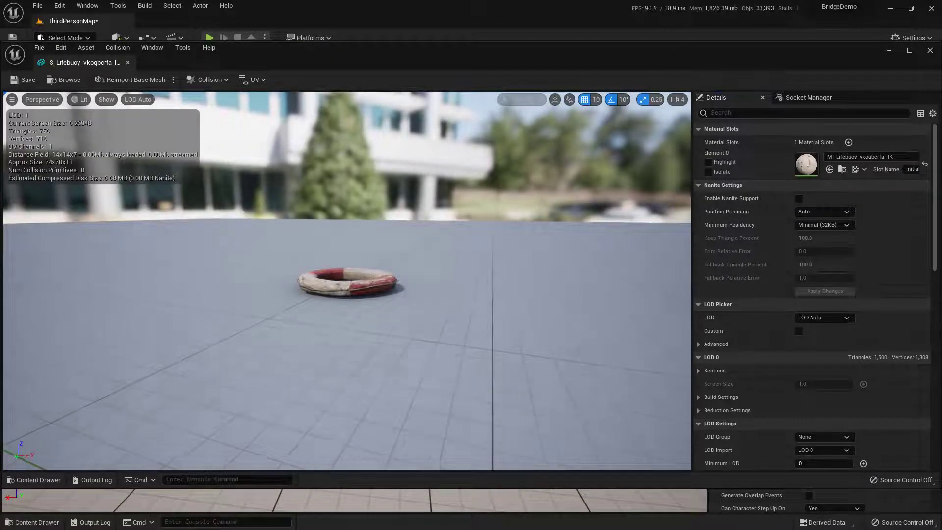
{"action": "left_click", "coordinate": [127, 63]}
{"action": "left_click", "coordinate": [183, 19]}
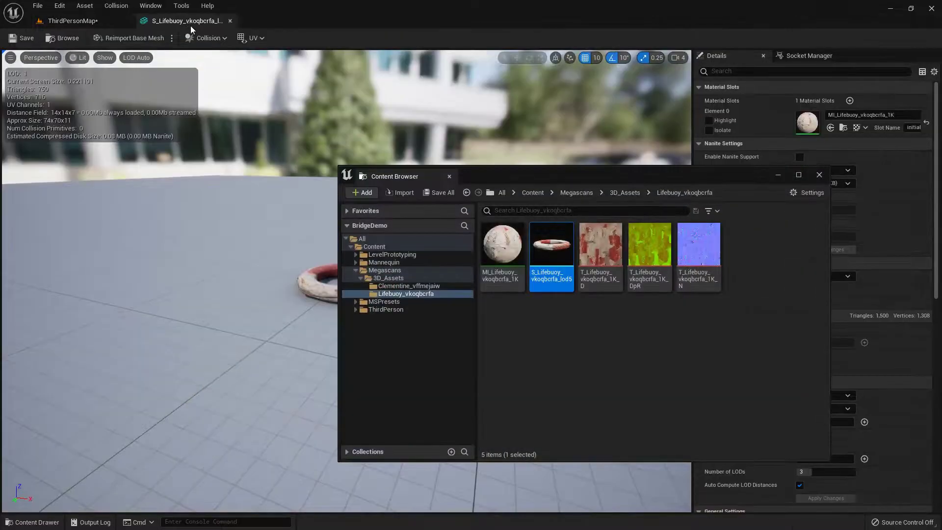
Expand the lifebuoy mesh's Collision › Primitives list, showing no collision shapes.
{"action": "left_click", "coordinate": [448, 176]}
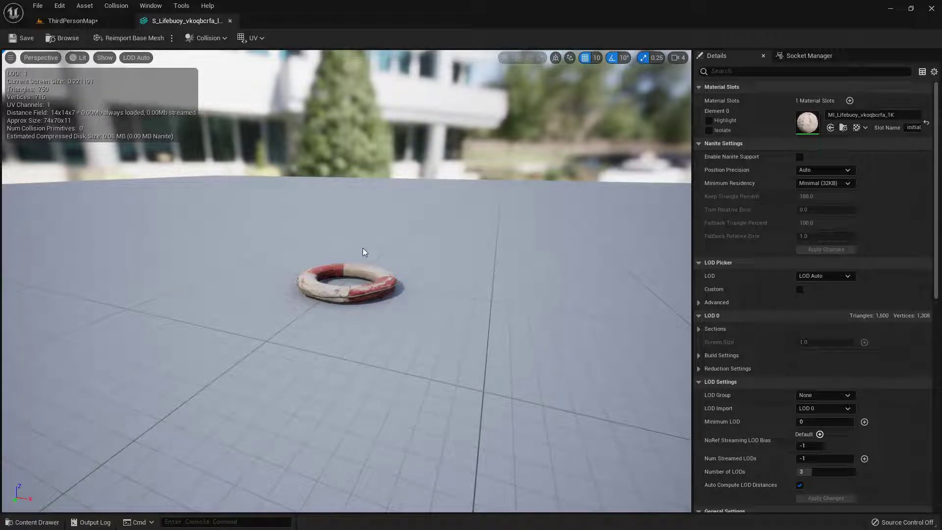
{"action": "scroll", "coordinate": [743, 354], "scroll_direction": "down", "scroll_amount": 6}
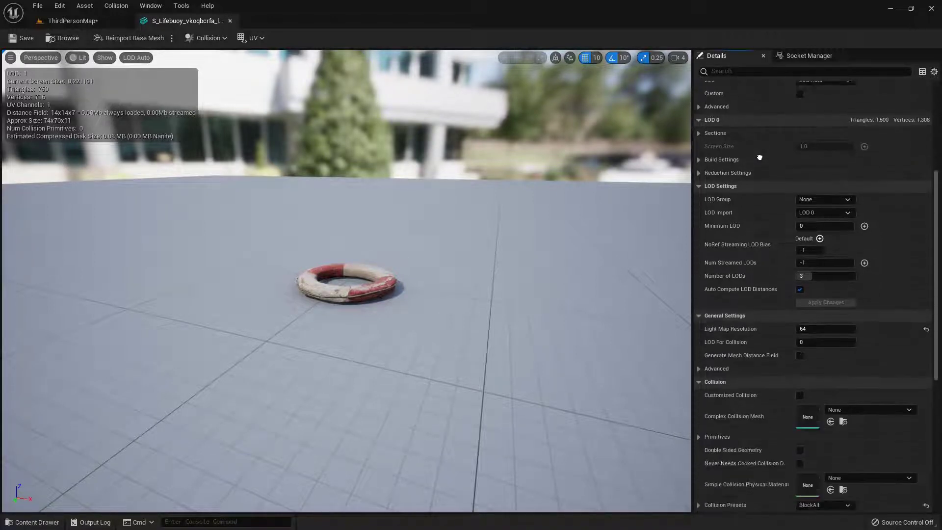
{"action": "scroll", "coordinate": [757, 199], "scroll_direction": "down", "scroll_amount": 3}
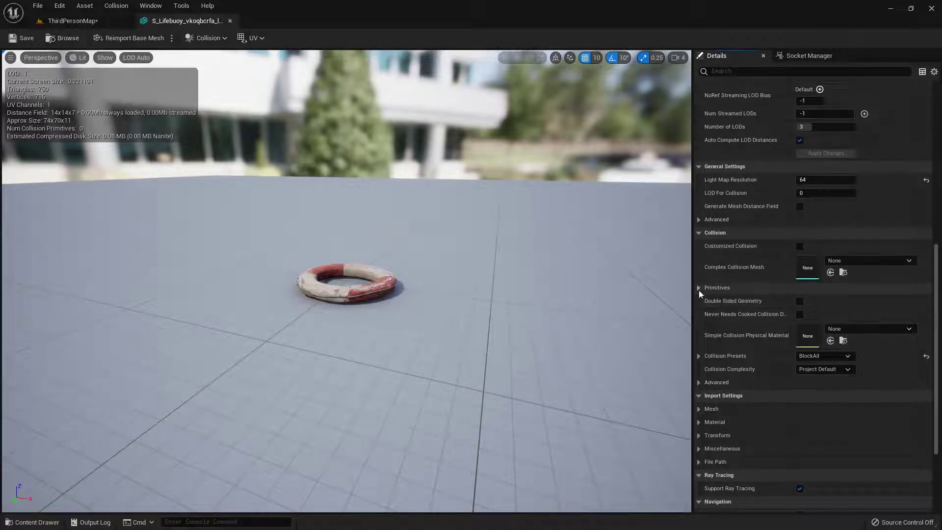
{"action": "left_click", "coordinate": [773, 289]}
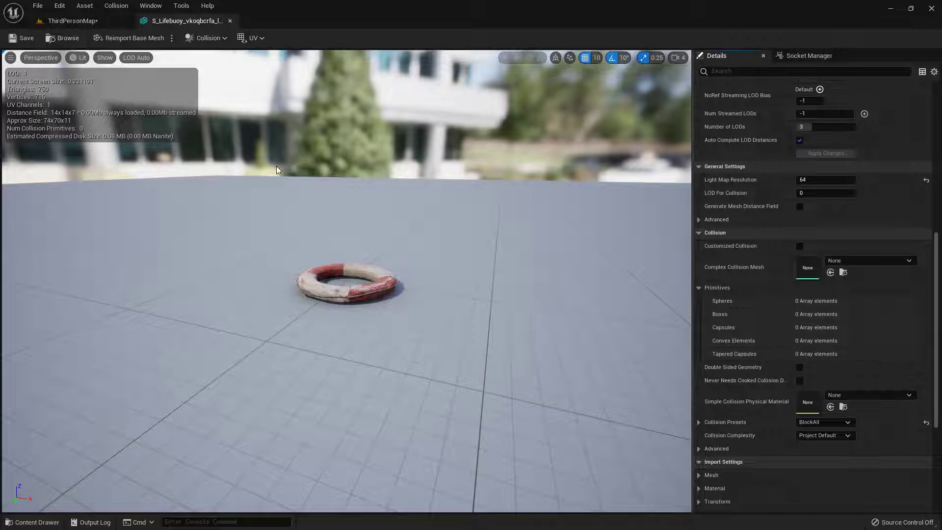
Add 10DOP-Z simplified collision to the lifebuoy mesh and save it.
{"action": "left_click", "coordinate": [124, 8]}
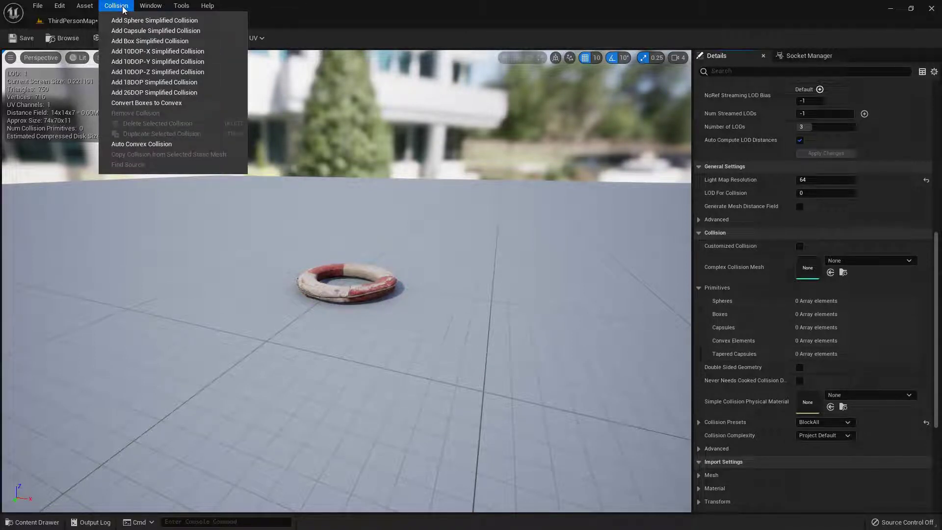
{"action": "left_click", "coordinate": [210, 72]}
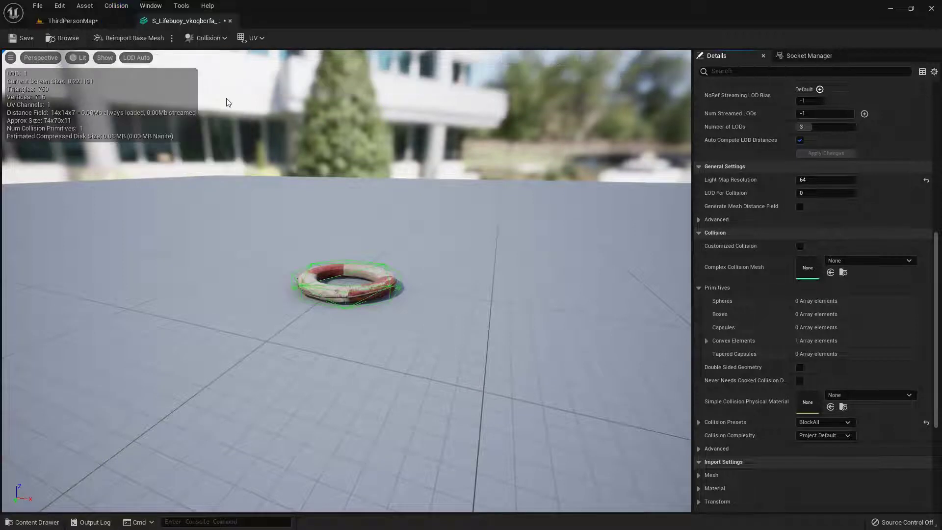
{"action": "left_click_drag", "start_coordinate": [345, 239], "coordinate": [326, 283]}
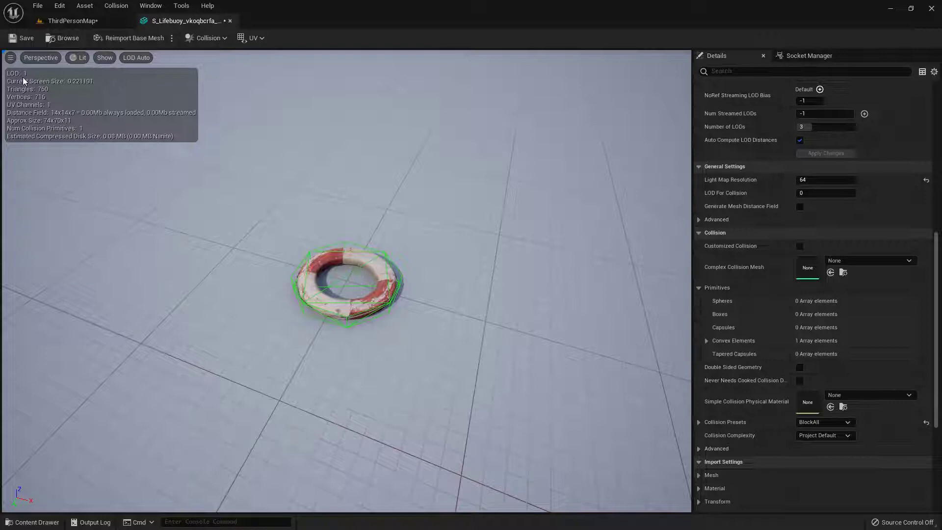
{"action": "left_click", "coordinate": [22, 38]}
Play the ThirdPersonMap level, run toward the lifebuoy, then stop.
{"action": "left_click", "coordinate": [86, 22]}
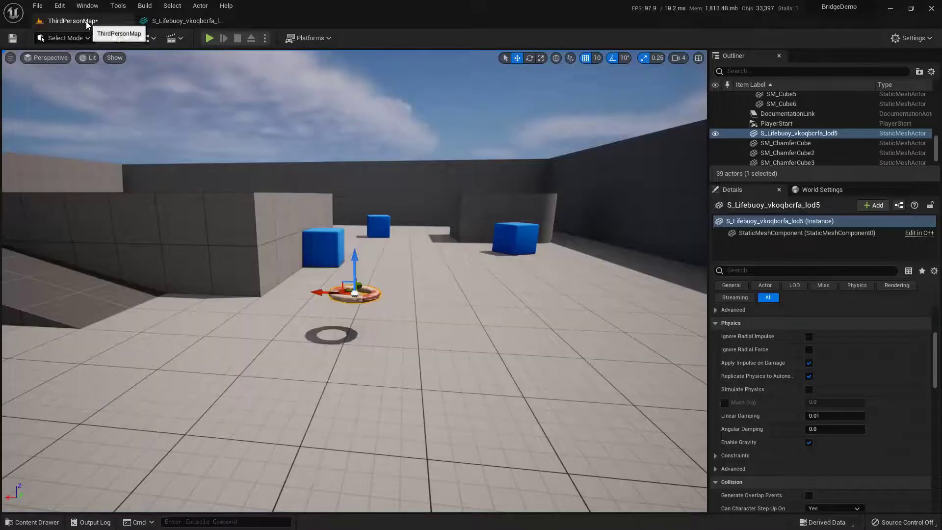
{"action": "left_click", "coordinate": [209, 38]}
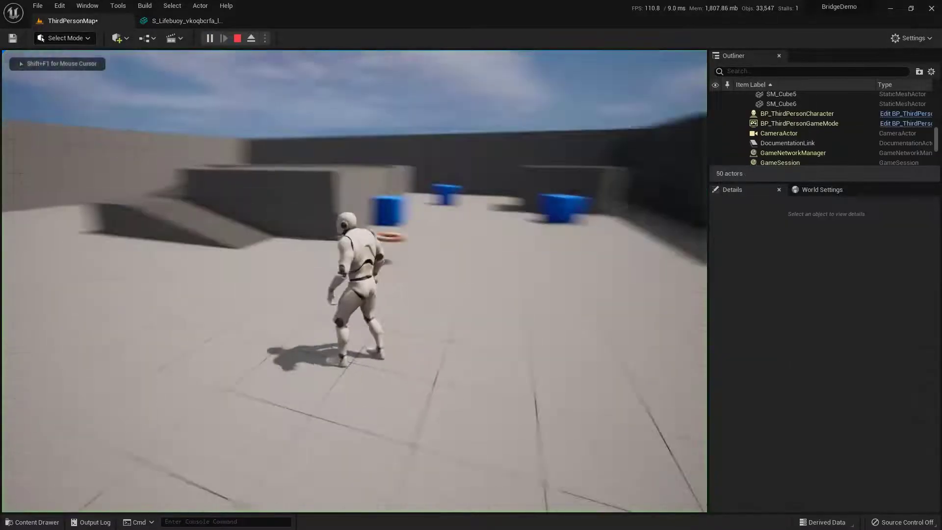
{"action": "key", "text": "w"}
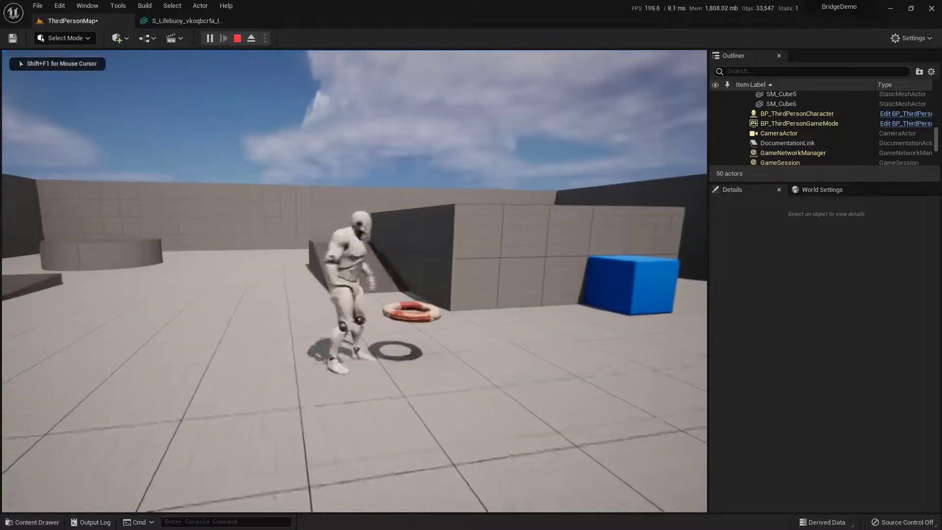
{"action": "key", "text": "Escape"}
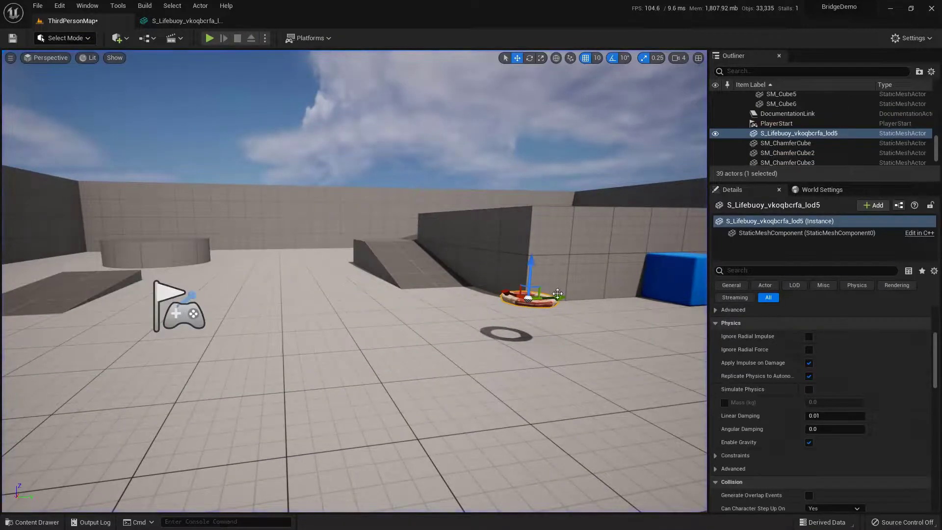
Move the lifebuoy to the floor centre and enable Simulate Physics on it.
{"action": "left_click_drag", "start_coordinate": [558, 293], "coordinate": [411, 314]}
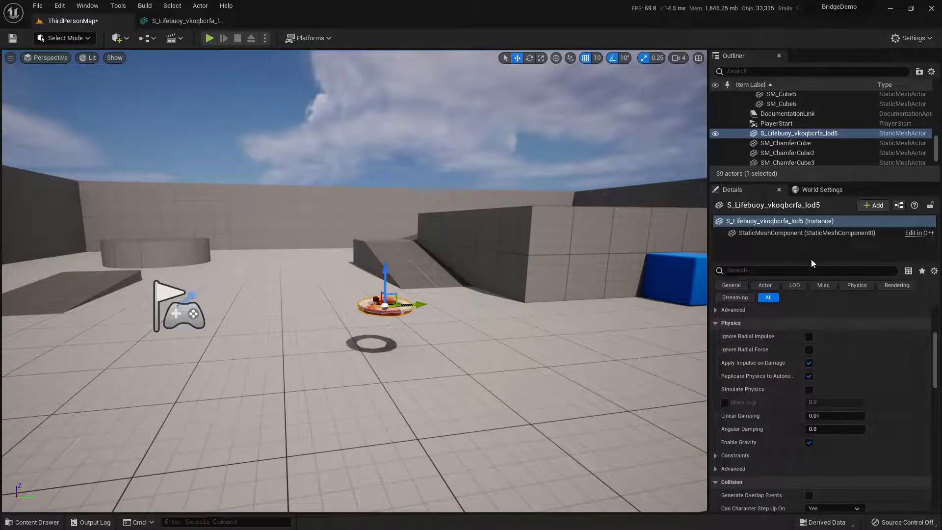
{"action": "scroll", "coordinate": [844, 355], "scroll_direction": "up", "scroll_amount": 1}
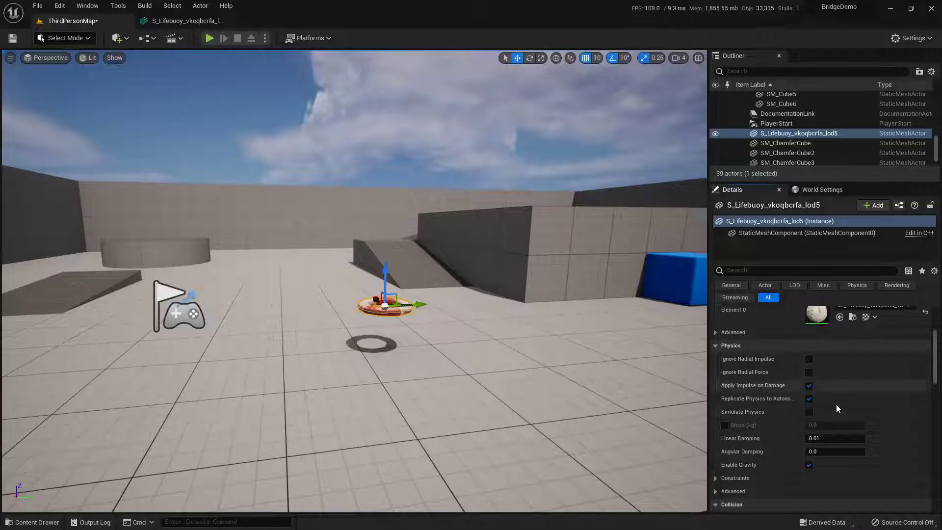
{"action": "scroll", "coordinate": [833, 402], "scroll_direction": "down", "scroll_amount": 2}
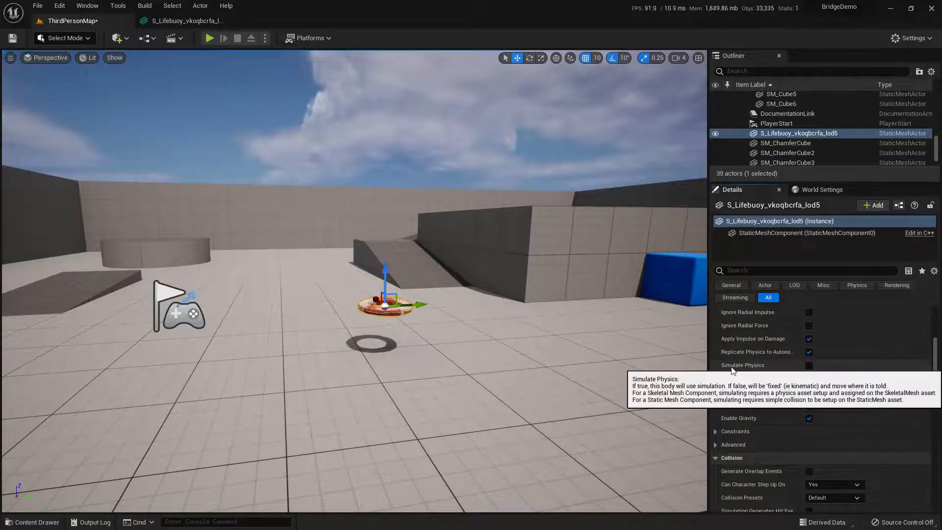
{"action": "left_click", "coordinate": [808, 366]}
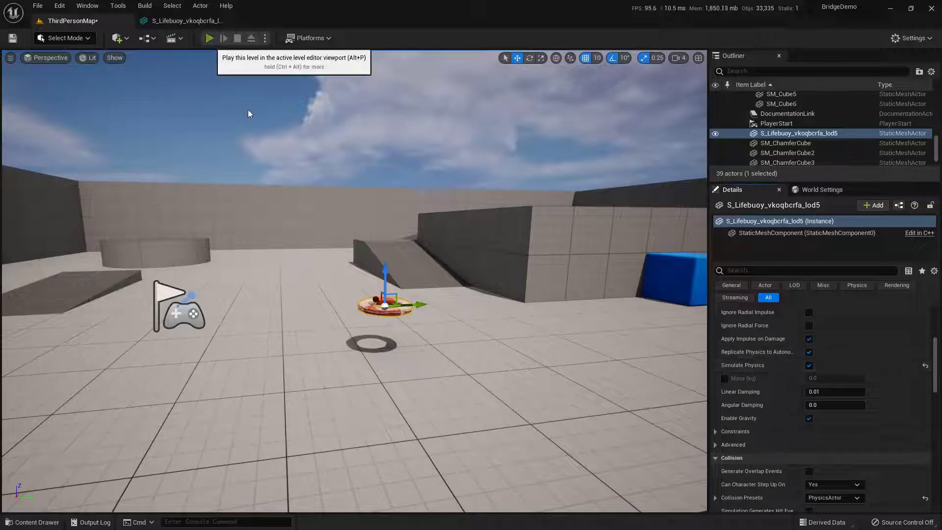
Play with Alt+P and run the character into the lifebuoy, then stop.
{"action": "key", "text": "alt+p"}
{"action": "key", "text": "w"}
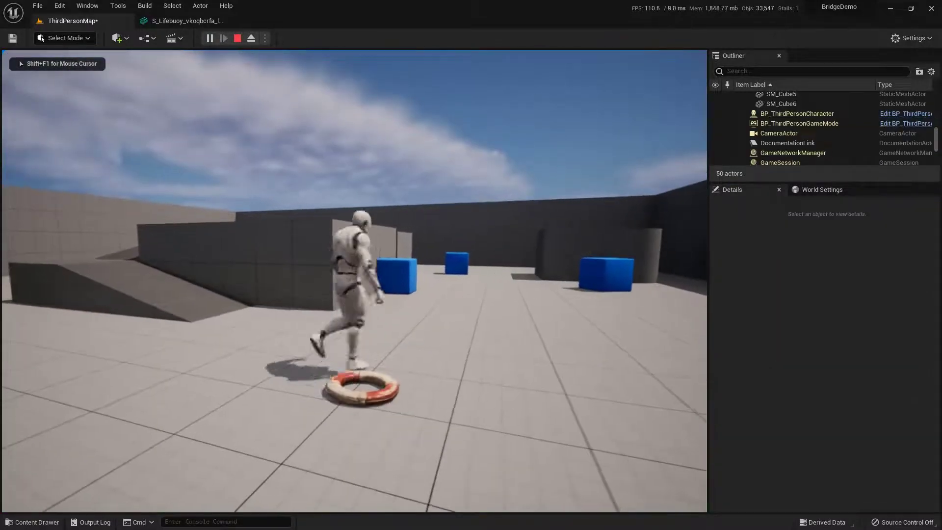
{"action": "key", "text": "s"}
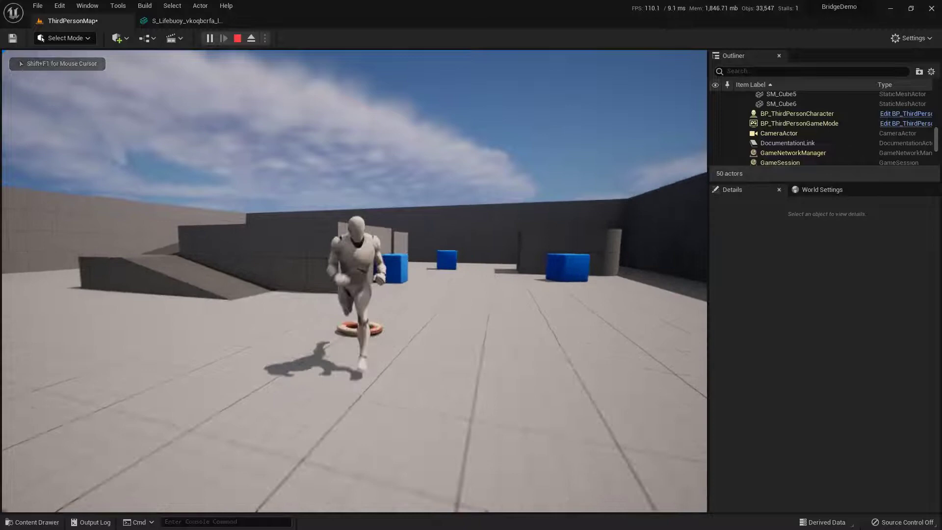
{"action": "key", "text": "w"}
{"action": "key", "text": "a"}
{"action": "key", "text": "Escape"}
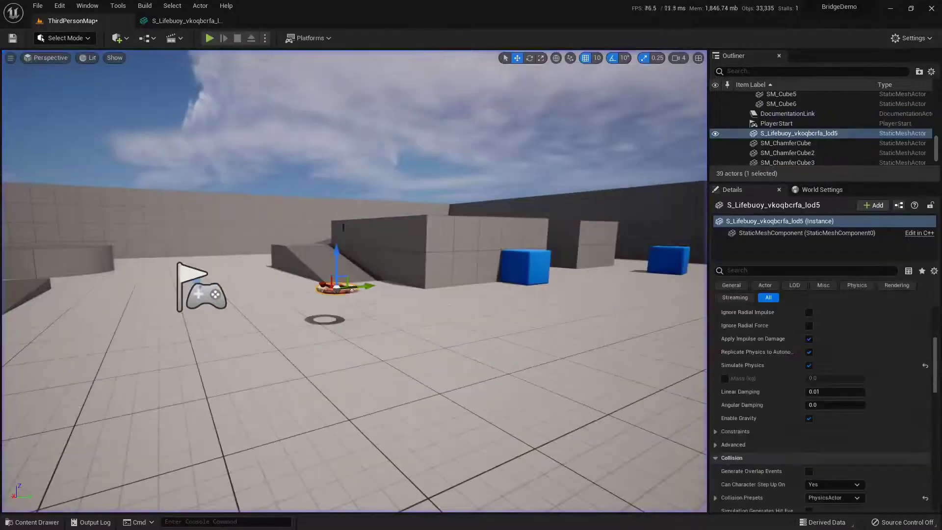
Switch to the scale tool, replay, and run the character toward the wall.
{"action": "key", "text": "r"}
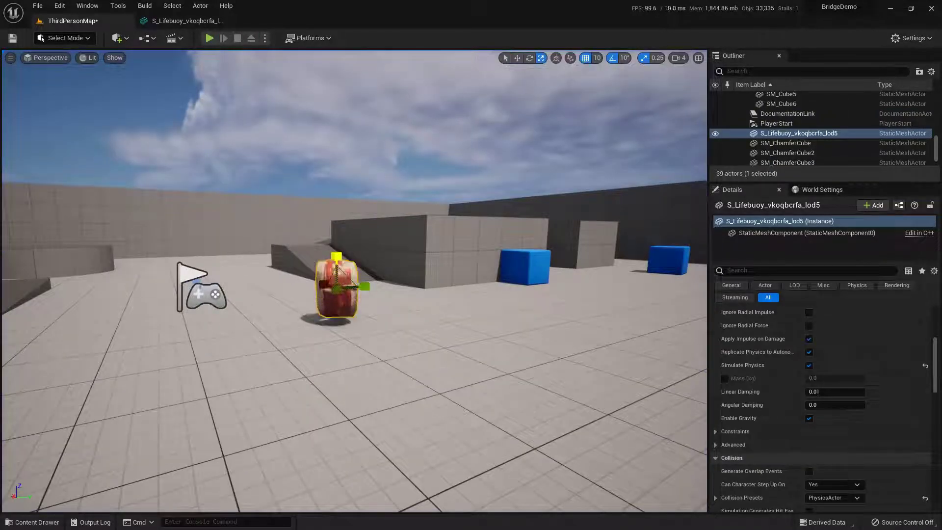
{"action": "left_click", "coordinate": [210, 39]}
{"action": "key", "text": "w"}
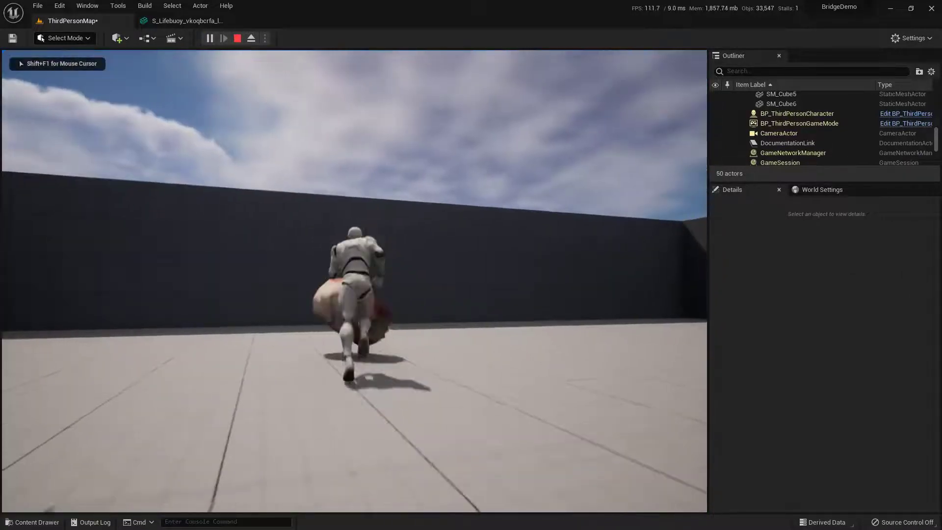
{"action": "key", "text": "a"}
{"action": "key", "text": "w"}
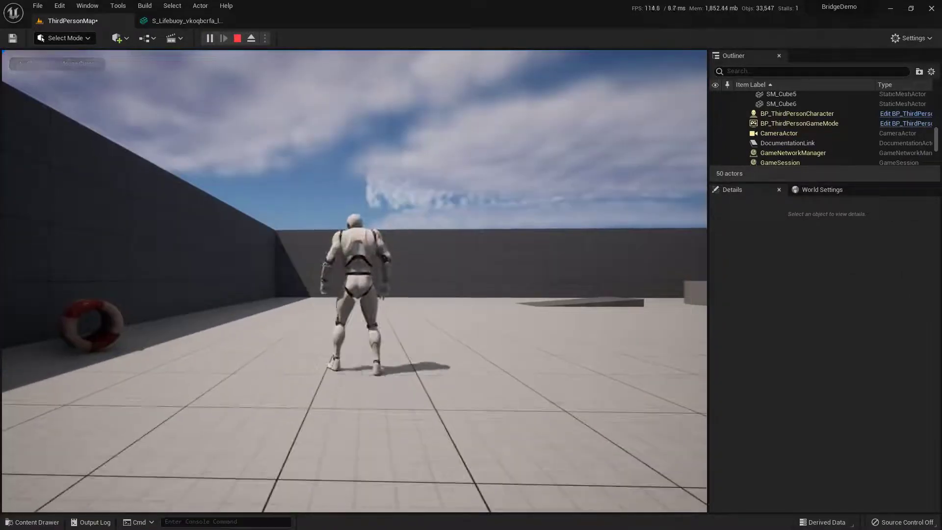